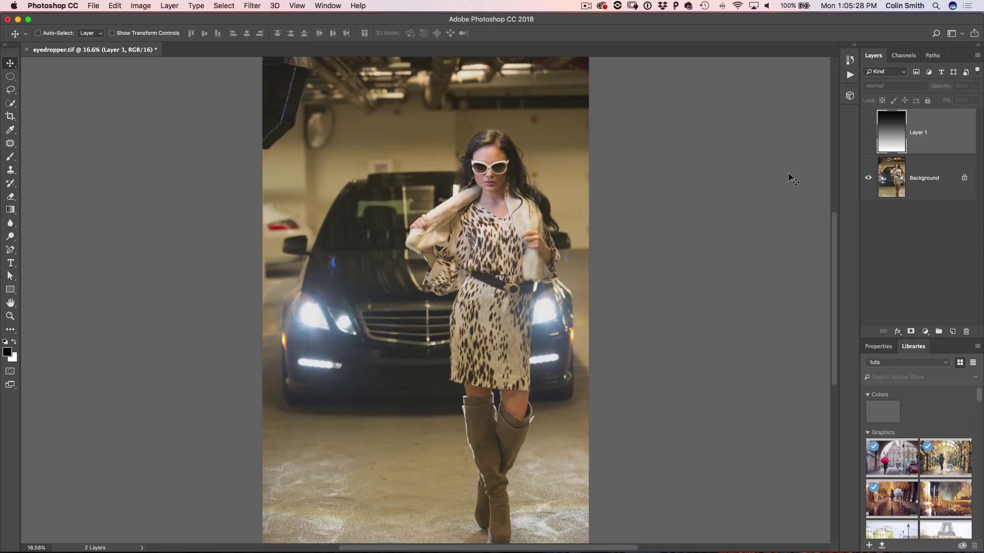
# Step: Show the black-to-white gradient on Layer 1 and preview the Levels dialog without applying it
pyautogui.click(868, 133)
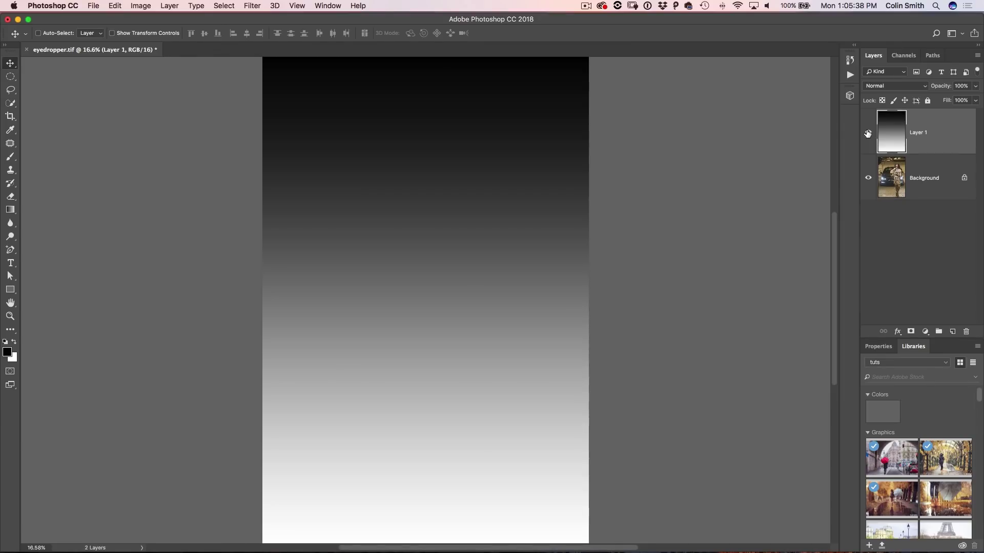
pyautogui.press('super+l')
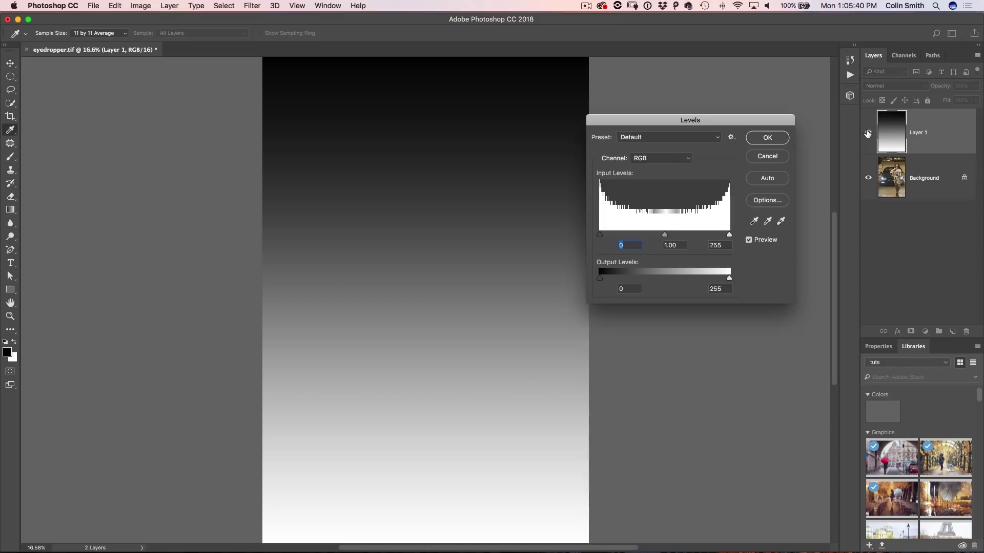
pyautogui.click(753, 221)
pyautogui.click(772, 155)
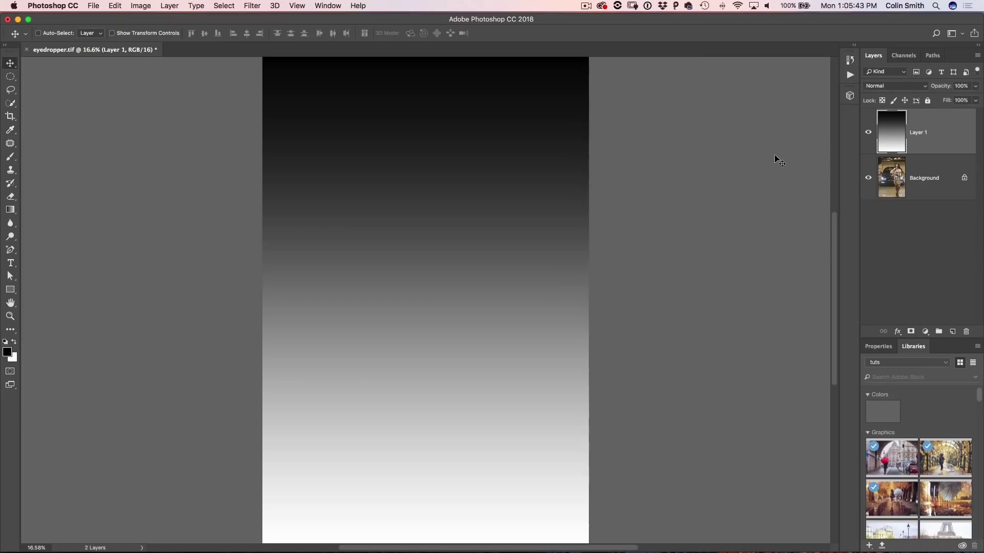
# Step: Preview the Curves dialog without applying it, then bring up the adjustment layer types list
pyautogui.press('super+m')
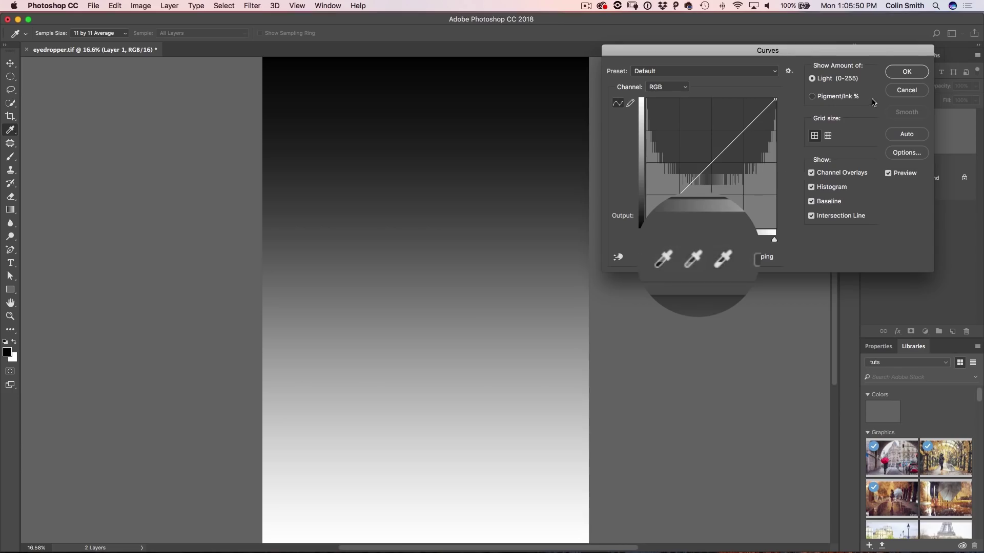
pyautogui.click(906, 92)
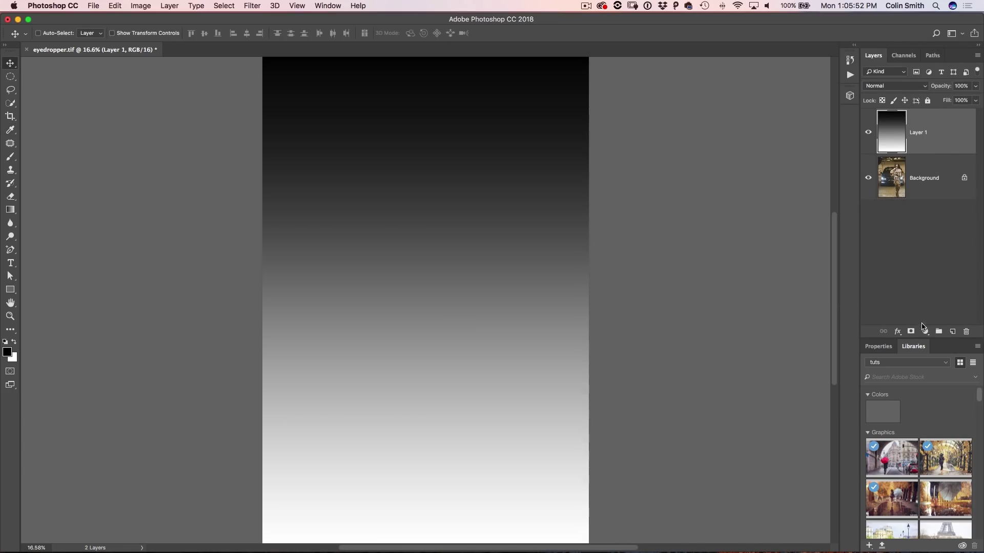
pyautogui.click(924, 331)
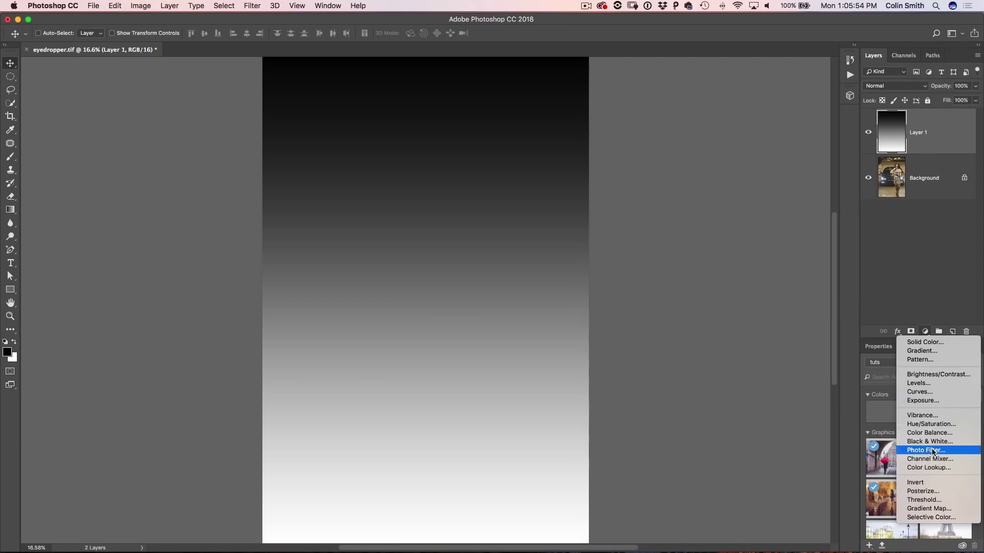
# Step: Add a Levels adjustment layer and set its black point from the gradient's dark top
pyautogui.click(928, 383)
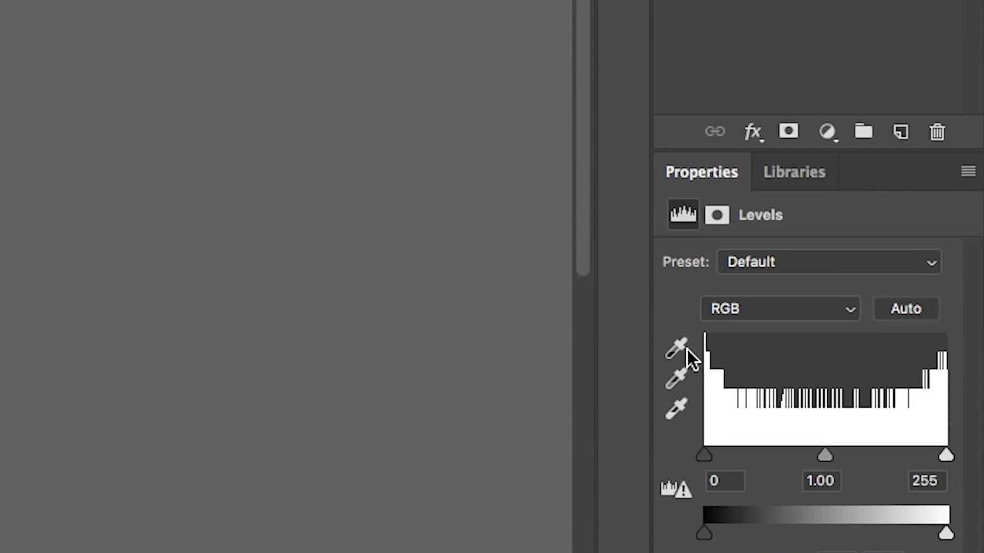
pyautogui.click(871, 413)
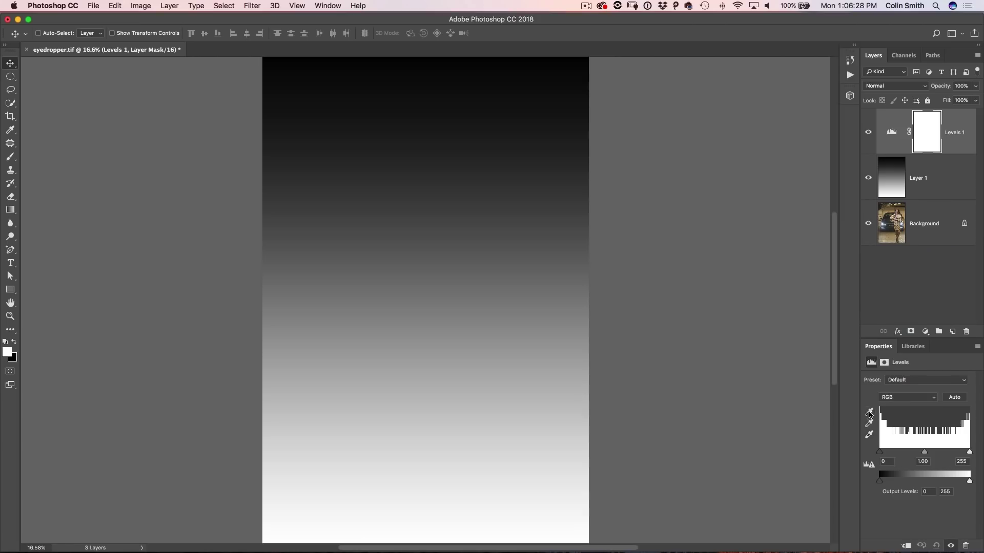
pyautogui.click(871, 413)
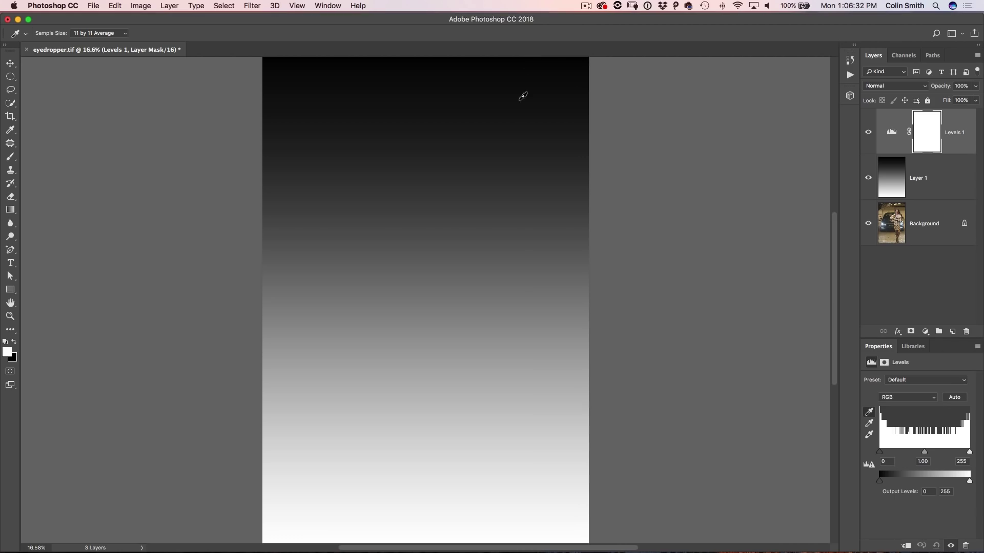
pyautogui.click(518, 161)
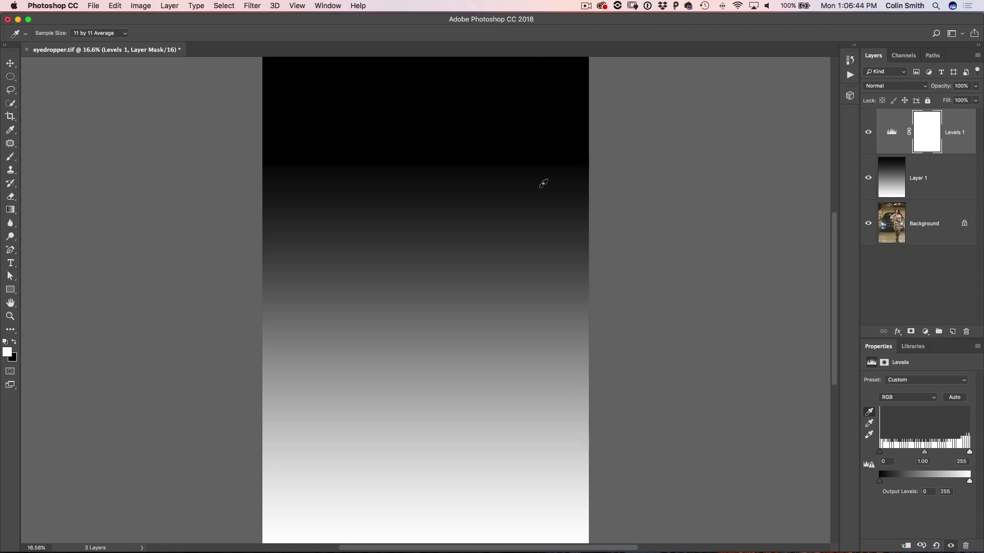
# Step: Set the Levels white point from the gradient's lower half, then reopen the adjustment layer list
pyautogui.click(870, 435)
pyautogui.click(545, 397)
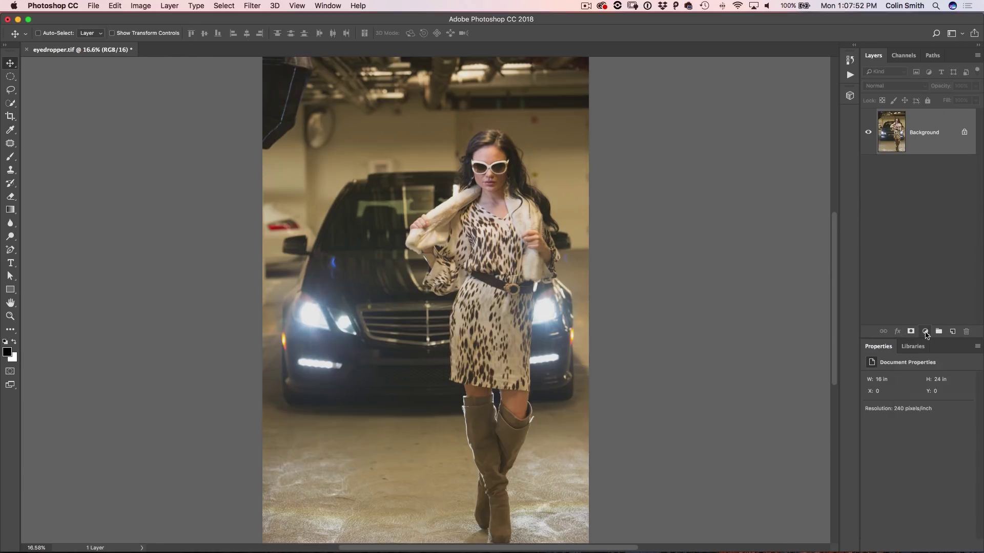
pyautogui.click(925, 332)
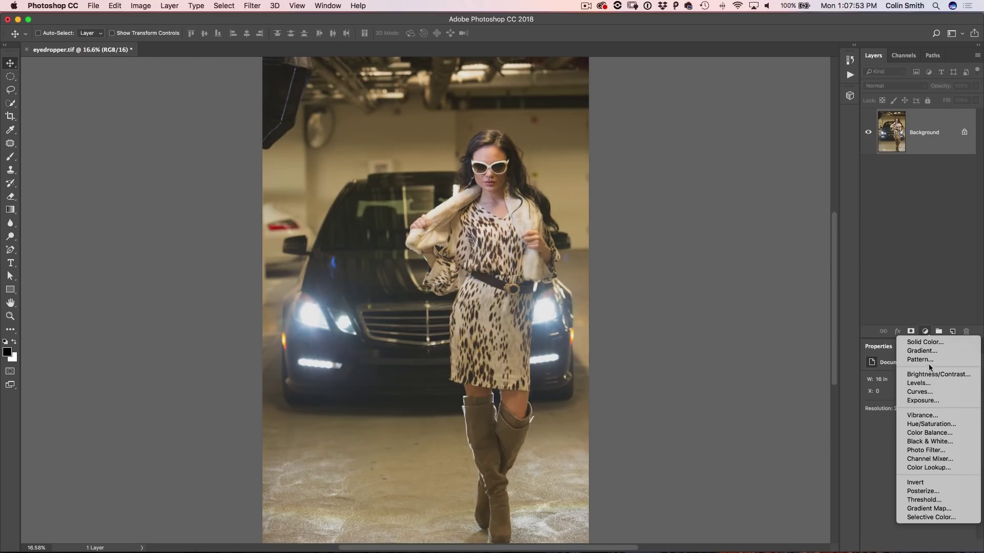
# Step: Add a Levels 1 adjustment layer above the Background parking-garage photo
pyautogui.click(918, 383)
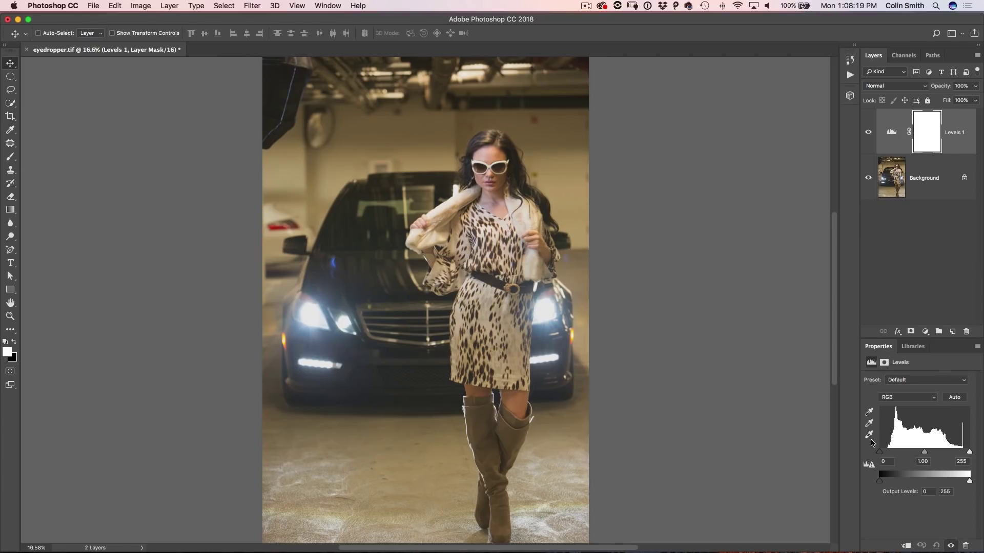
# Step: Set the Levels shadow target color to brightness 5 (0d0d0d, RGB 13) and save it as default
pyautogui.doubleClick(869, 413)
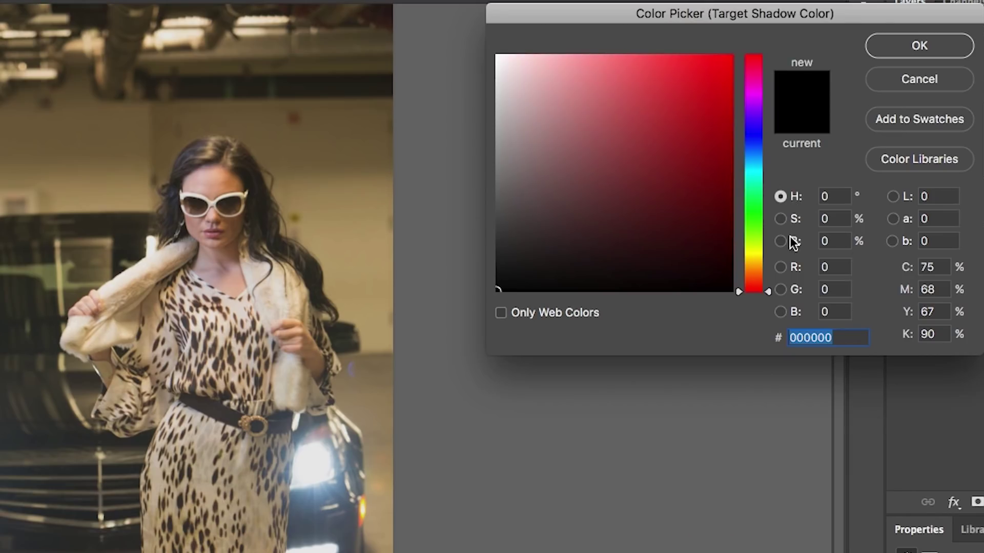
pyautogui.click(827, 241)
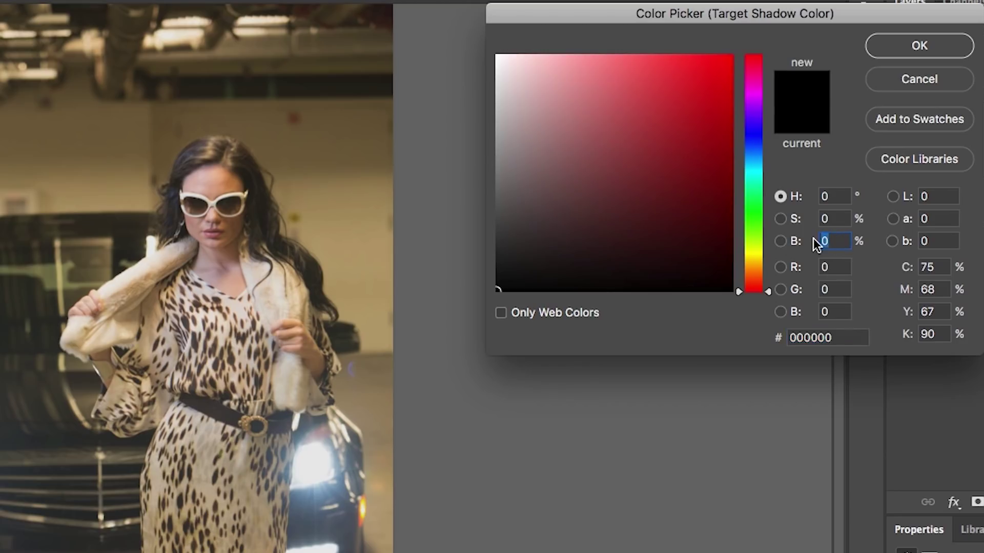
pyautogui.write('5')
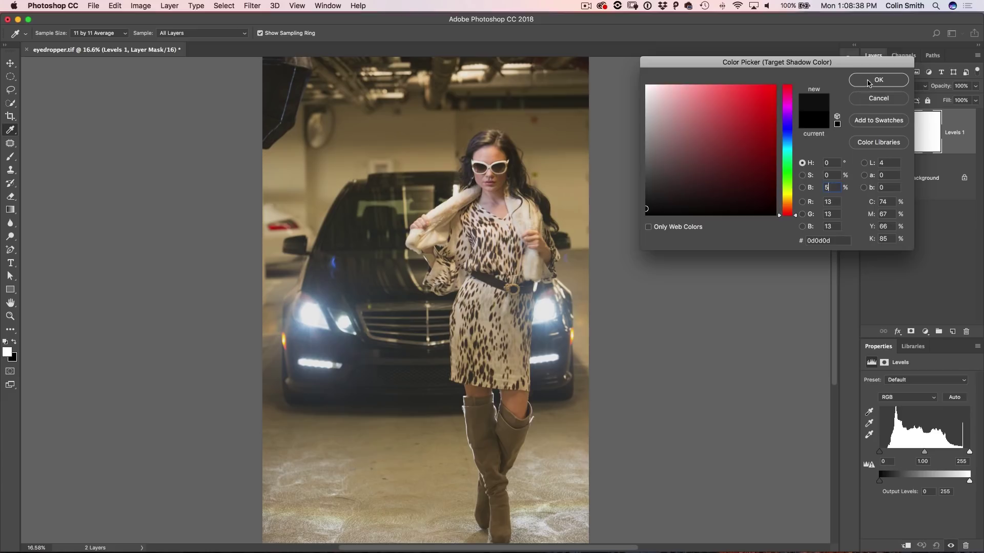
pyautogui.click(919, 46)
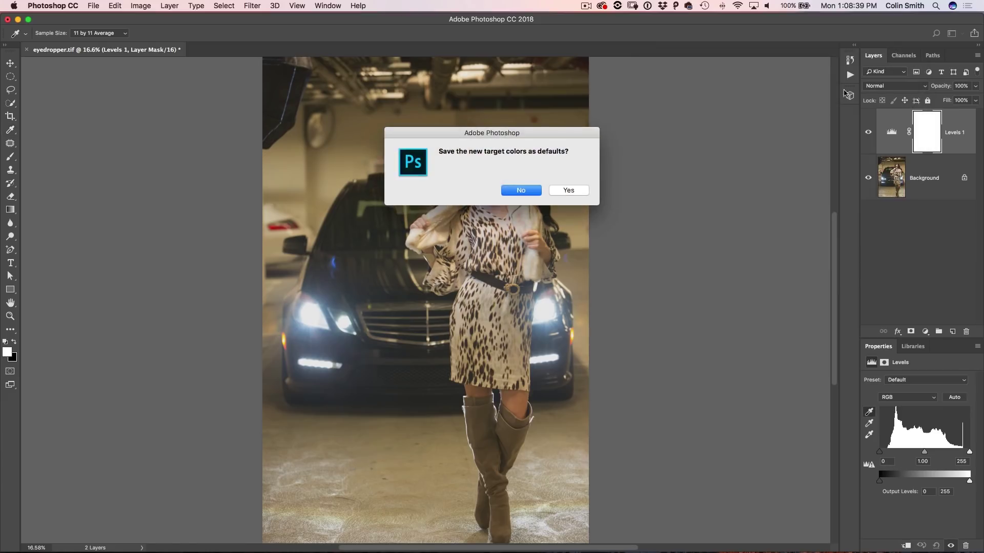
pyautogui.click(568, 191)
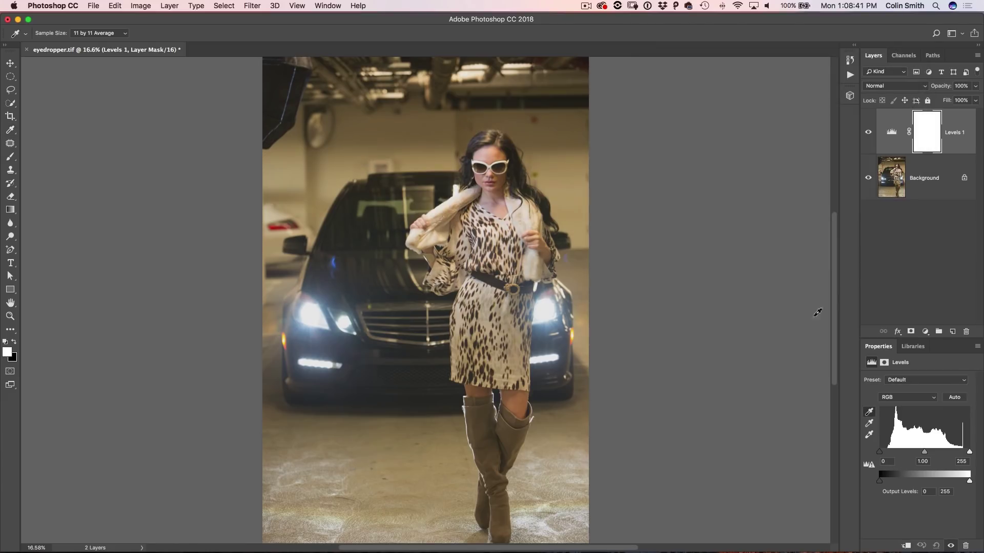
pyautogui.doubleClick(869, 435)
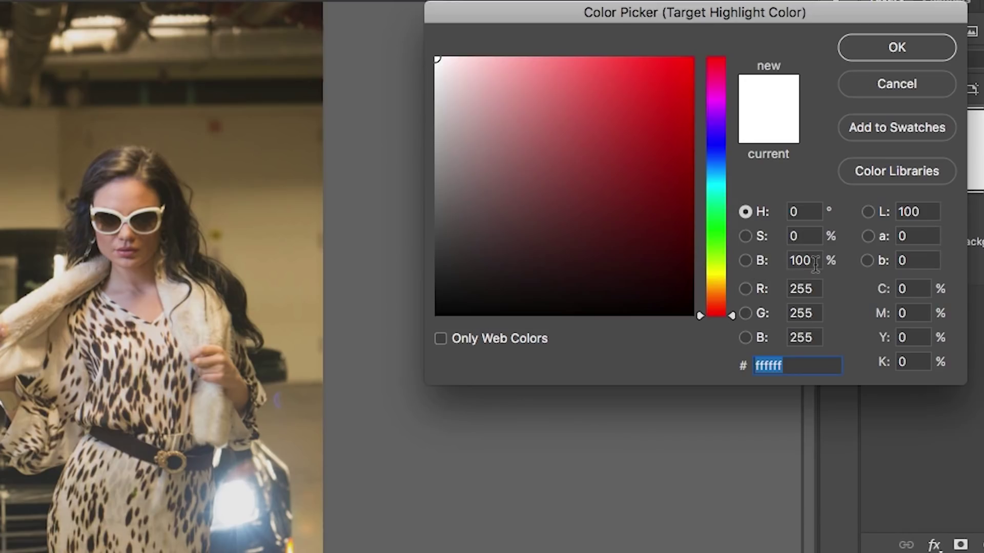
# Step: Set the highlight target color to brightness 95 (f2f2f2, RGB 242) and save it as default
pyautogui.click(823, 188)
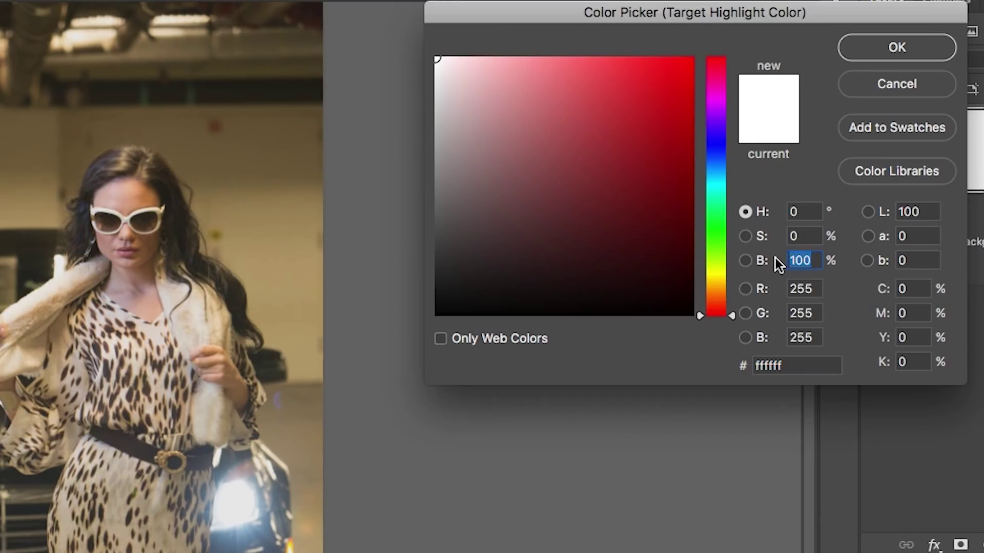
pyautogui.write('95')
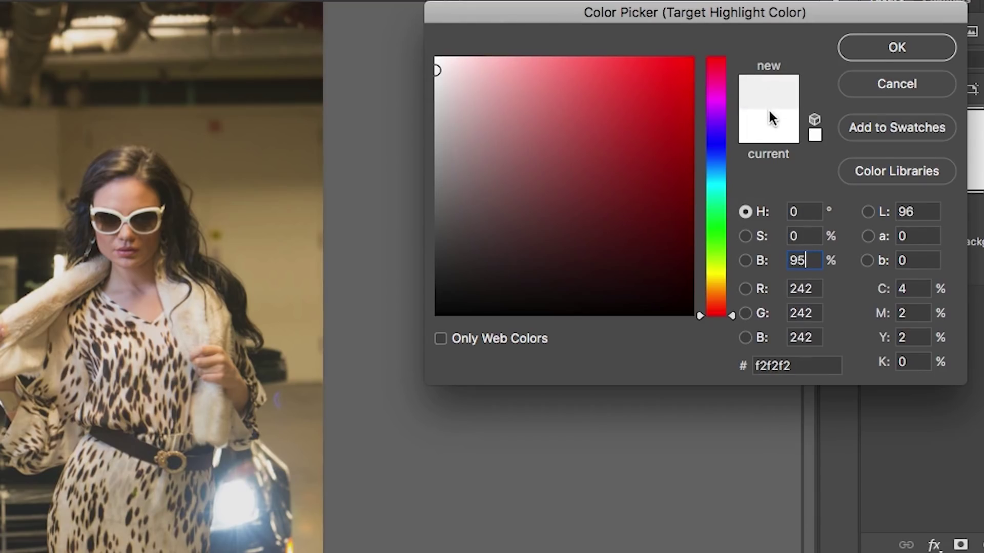
pyautogui.click(871, 51)
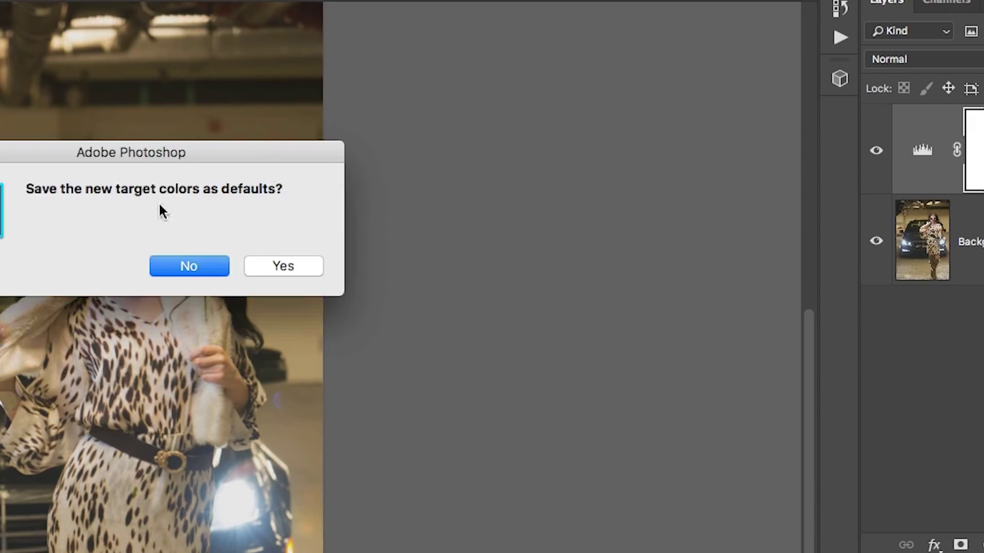
pyautogui.click(284, 267)
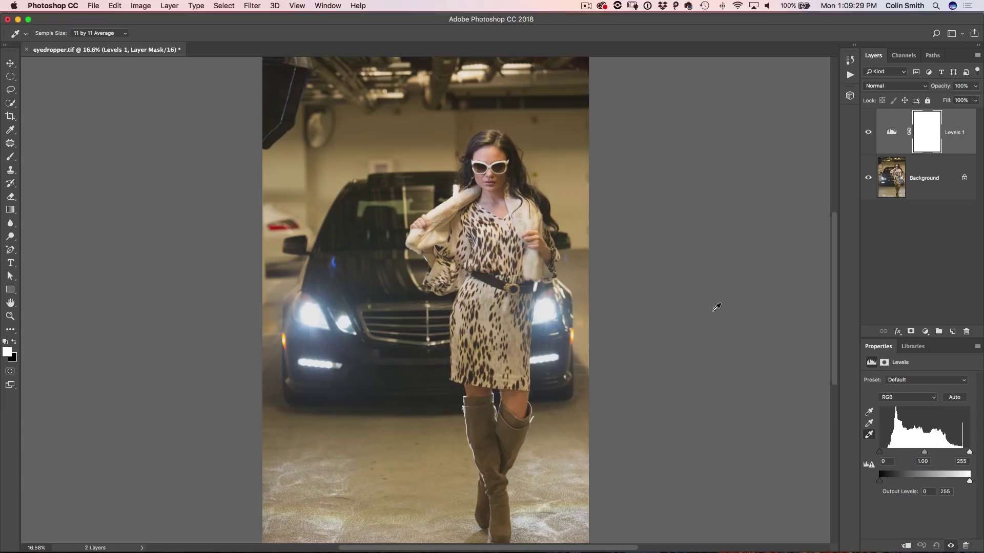
pyautogui.click(870, 412)
# Step: Use the clipping preview to find the darkest area and set the black point at the top-right corner
pyautogui.moveTo(881, 454); pyautogui.dragTo(883, 455)
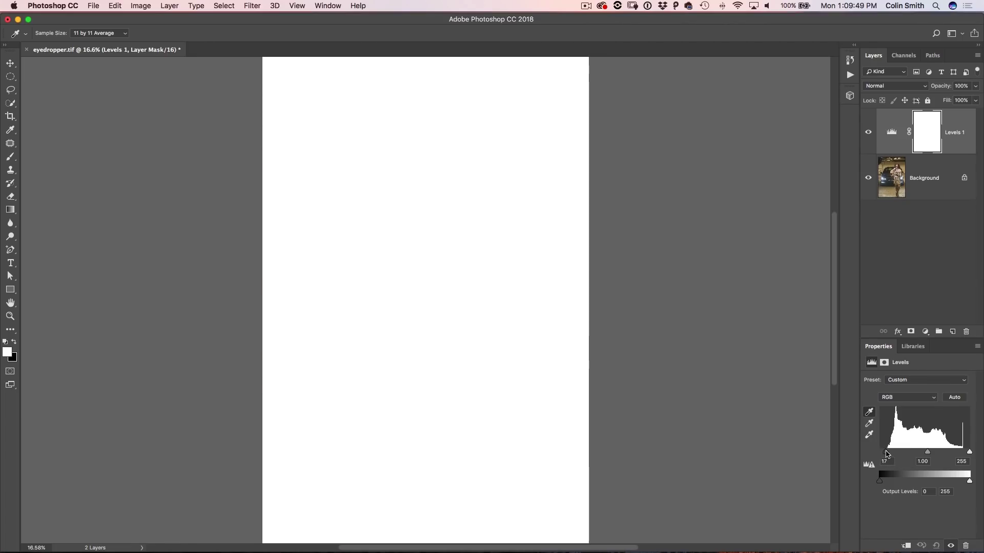
pyautogui.moveTo(888, 454)
pyautogui.mouseDown()
pyautogui.moveTo(897, 453)
pyautogui.moveTo(873, 453)
pyautogui.mouseUp()
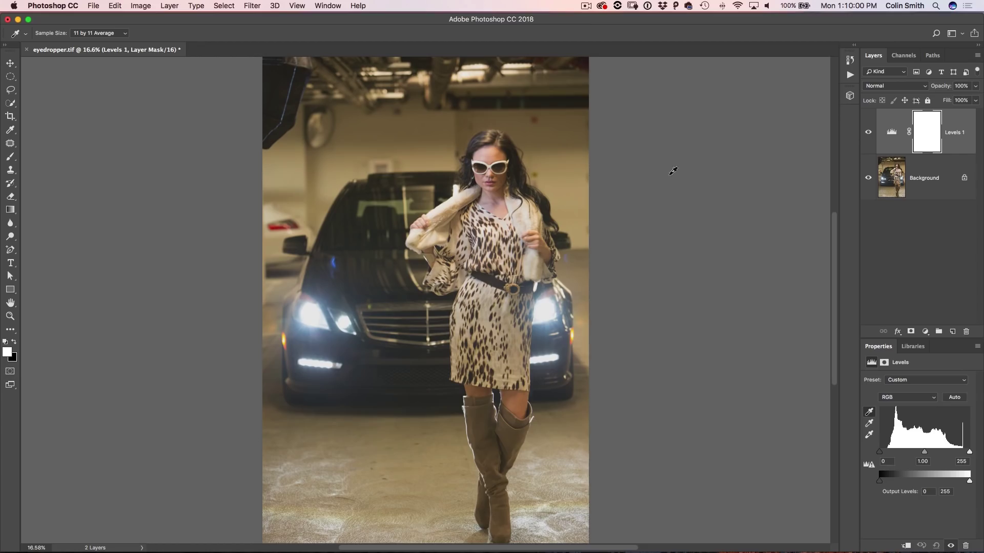
pyautogui.click(564, 96)
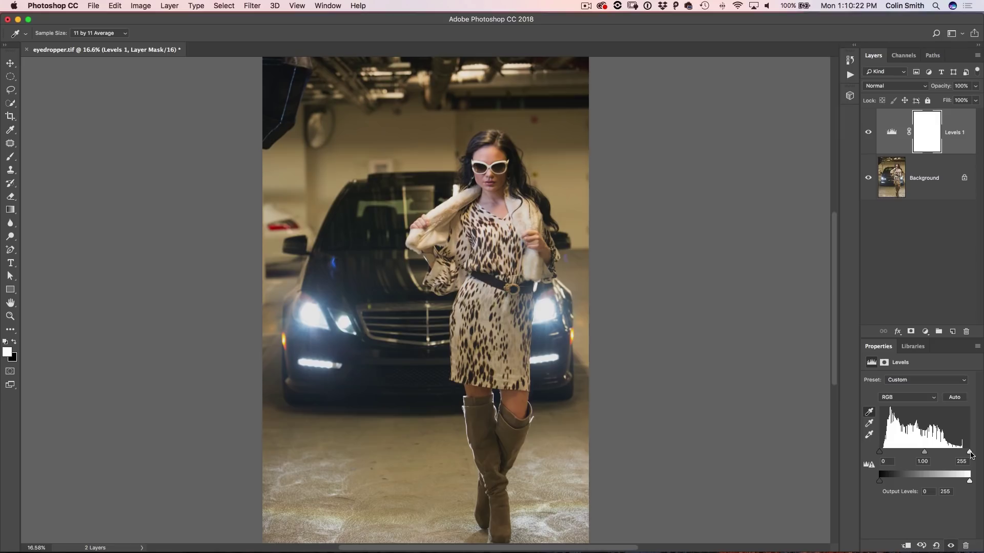
pyautogui.keyDown('alt'); pyautogui.click(970, 454); pyautogui.keyUp('alt')
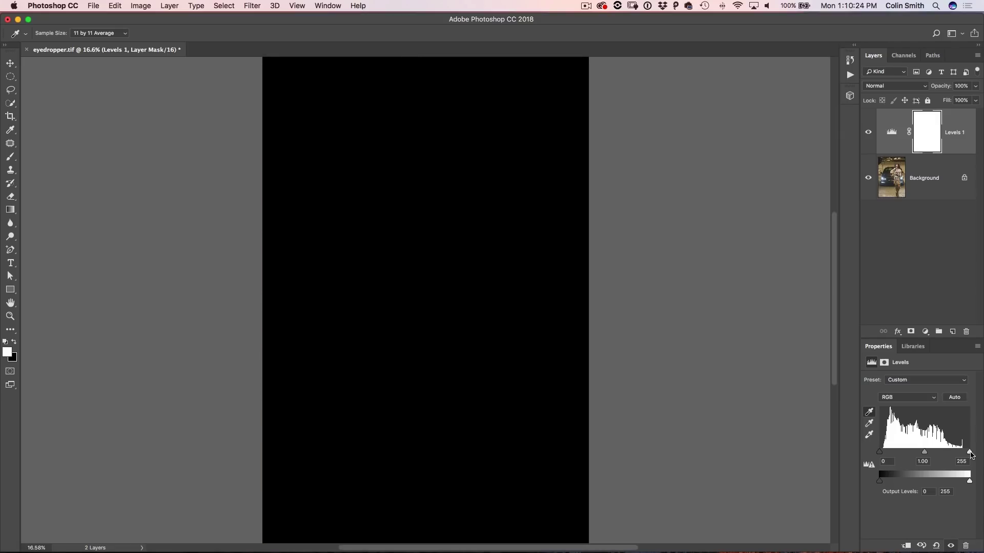
pyautogui.moveTo(970, 454)
pyautogui.mouseDown()
pyautogui.moveTo(953, 457)
pyautogui.moveTo(969, 453)
pyautogui.mouseUp()
# Step: Sample the white point from the car headlight, then resample it from the fur collar
pyautogui.keyDown('alt'); pyautogui.click(956, 456); pyautogui.keyUp('alt')
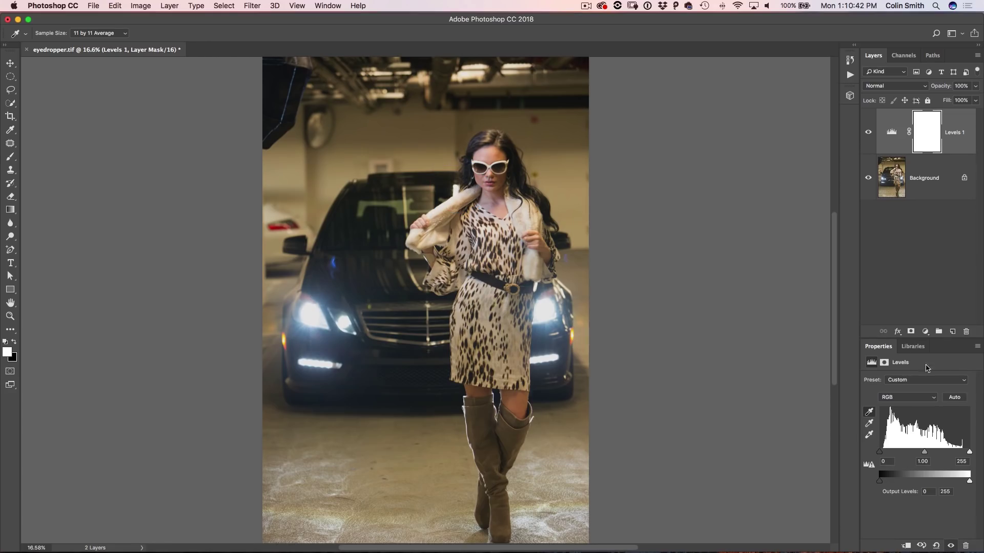
pyautogui.click(870, 435)
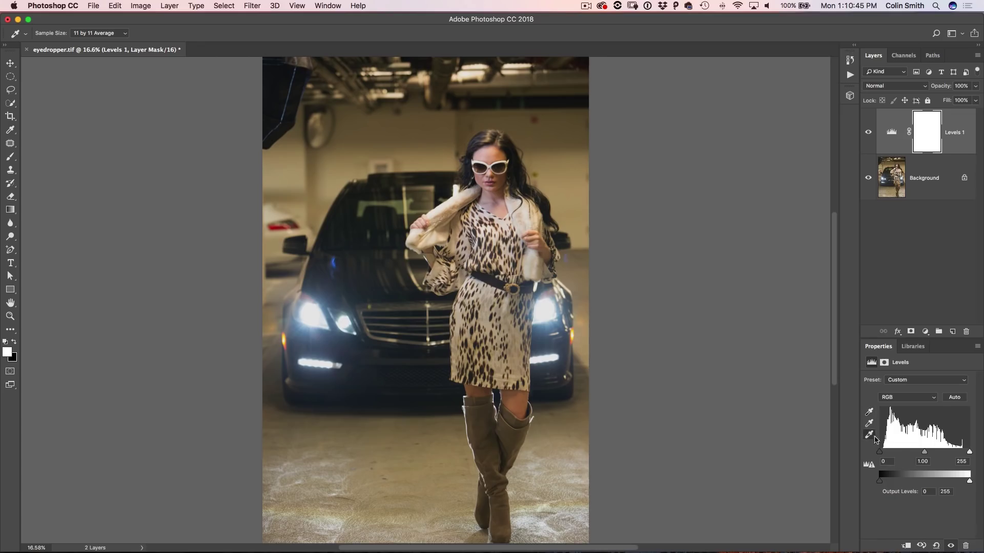
pyautogui.click(313, 312)
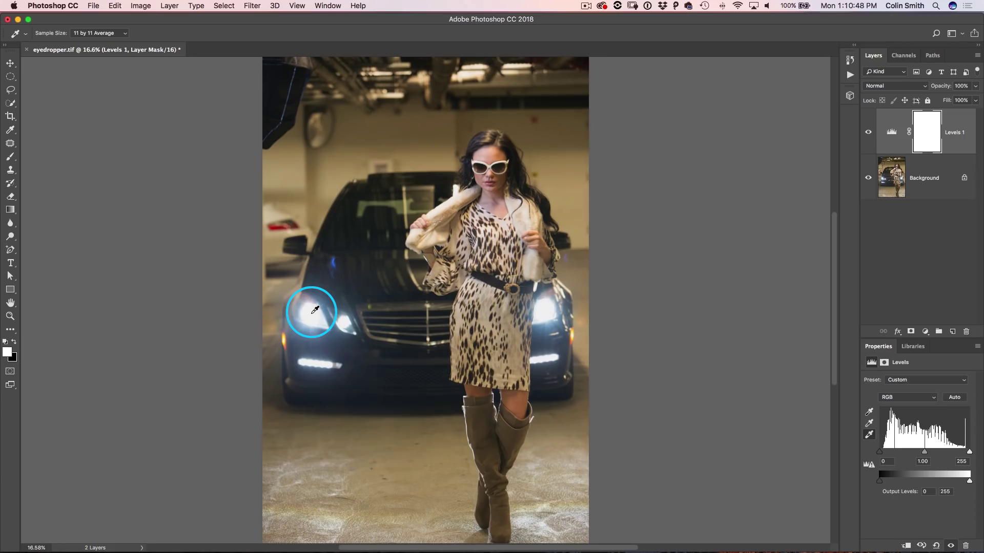
pyautogui.click(456, 188)
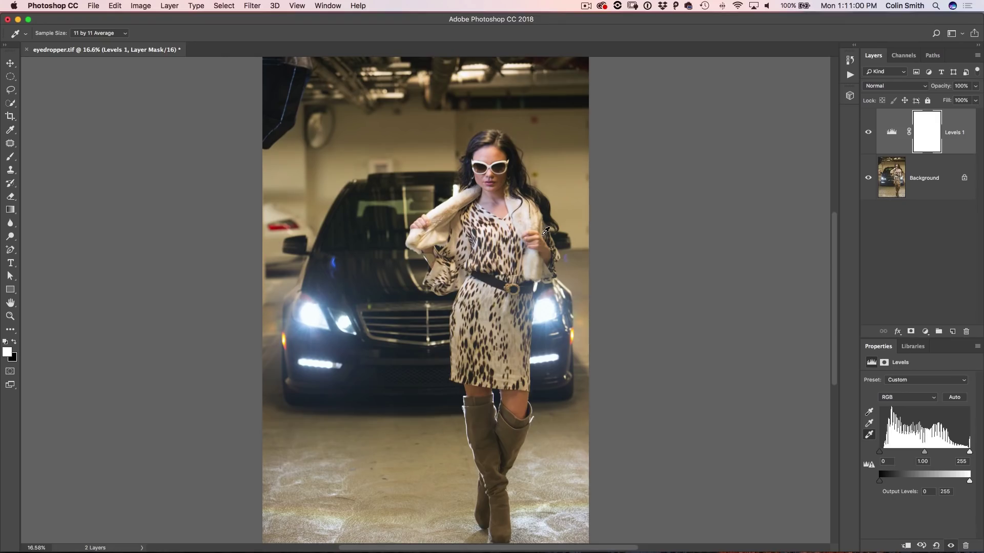
pyautogui.click(870, 425)
# Step: Set the gray point from the ceiling to neutralise the yellow cast, then toggle Levels 1 to compare
pyautogui.click(868, 423)
pyautogui.click(490, 116)
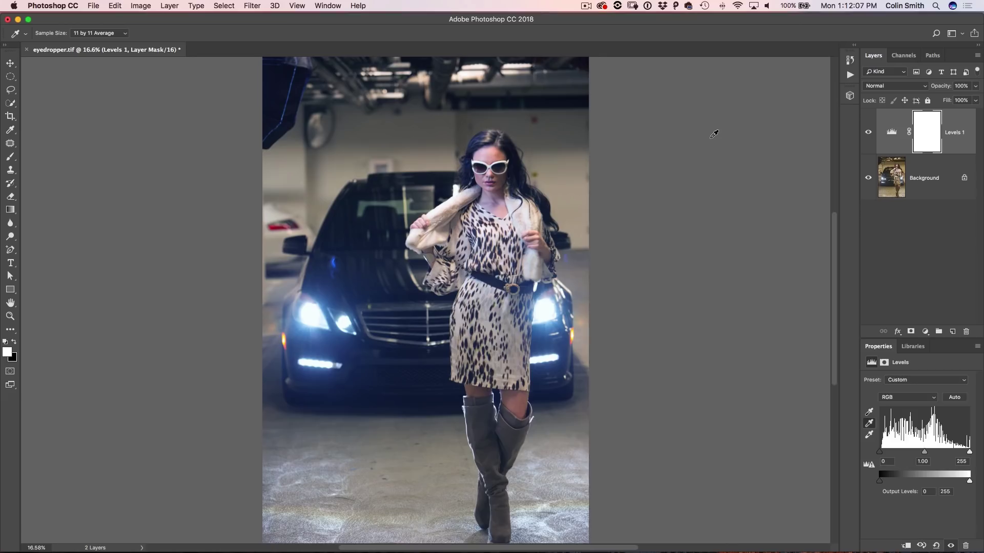
pyautogui.click(868, 132)
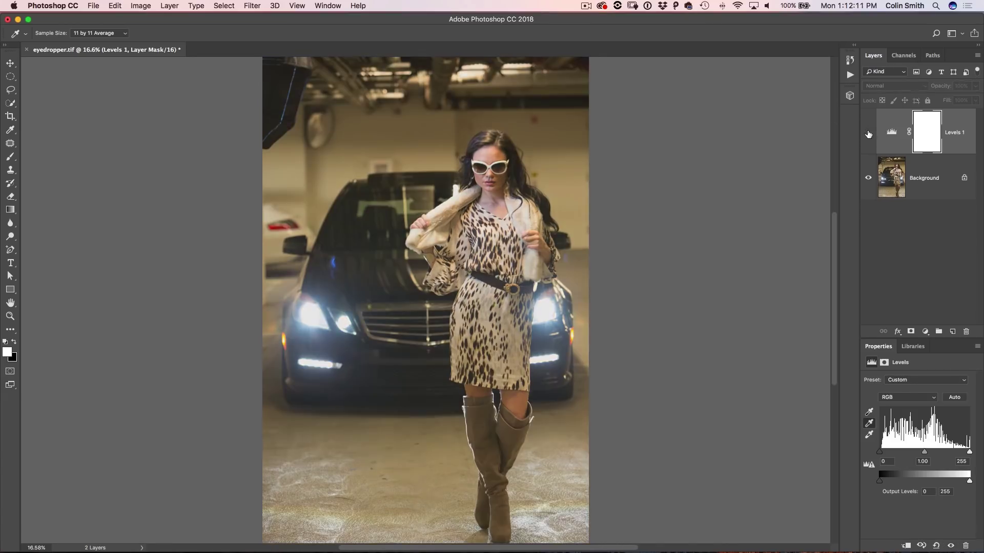
pyautogui.click(868, 132)
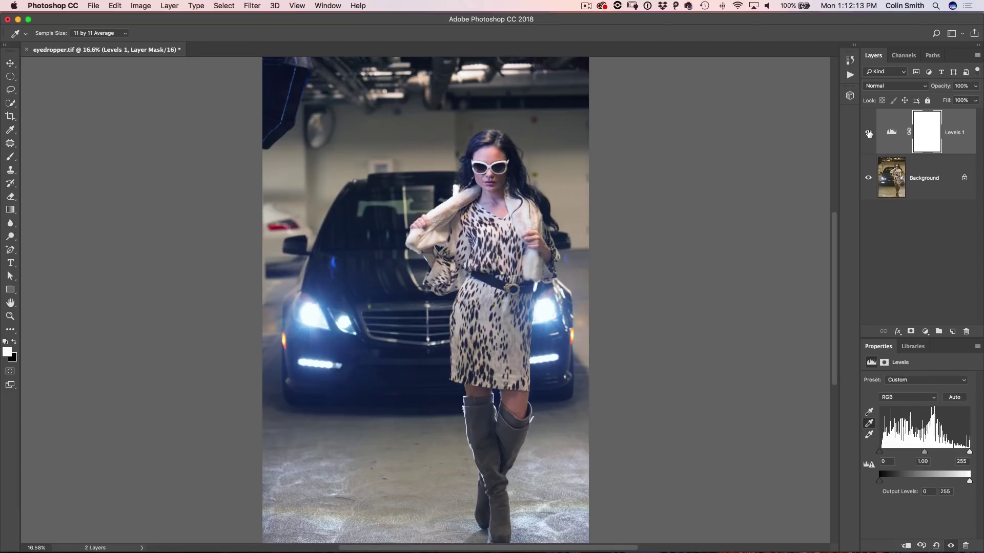